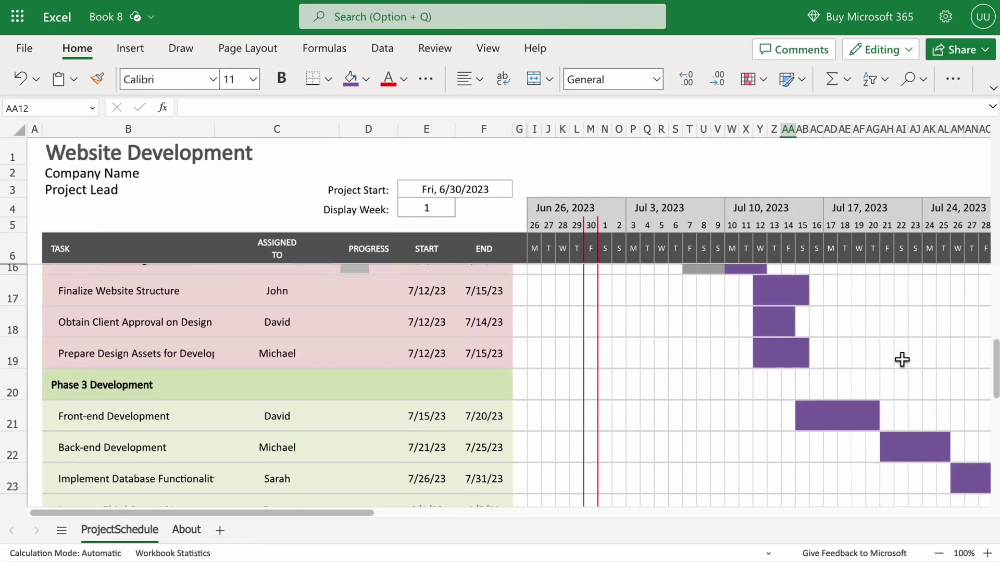
scroll(902, 359, "down", 3)
scroll(901, 360, "up", 5)
scroll(901, 359, "up", 2)
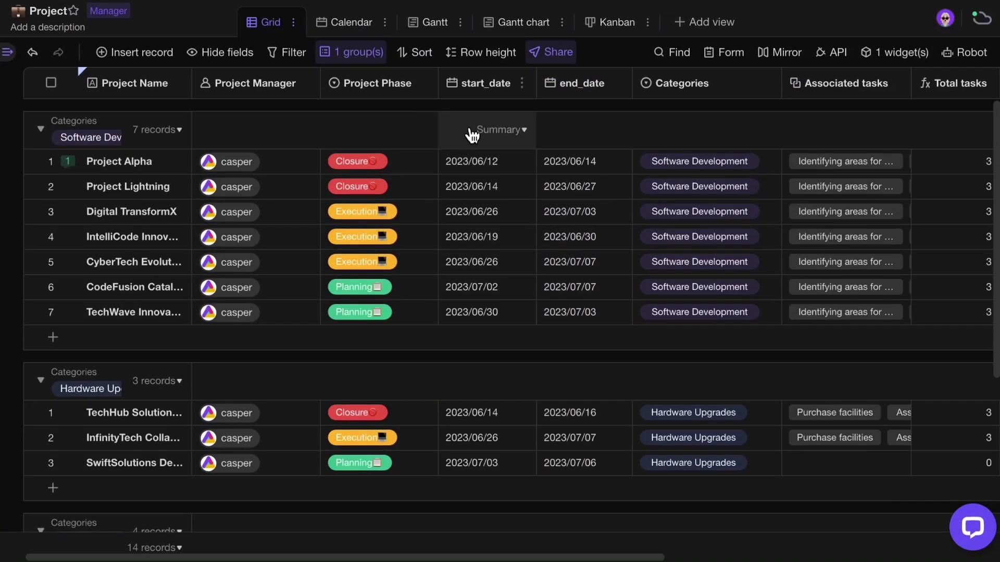
- Check the start_date and end_date columns, then add the new Gantt 2 view
left_click(497, 94)
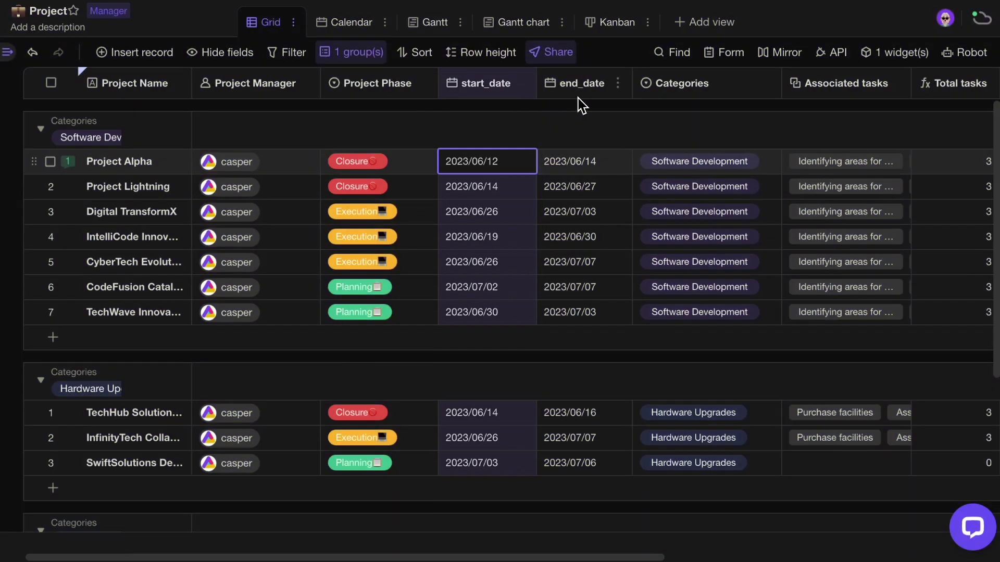
left_click(580, 98)
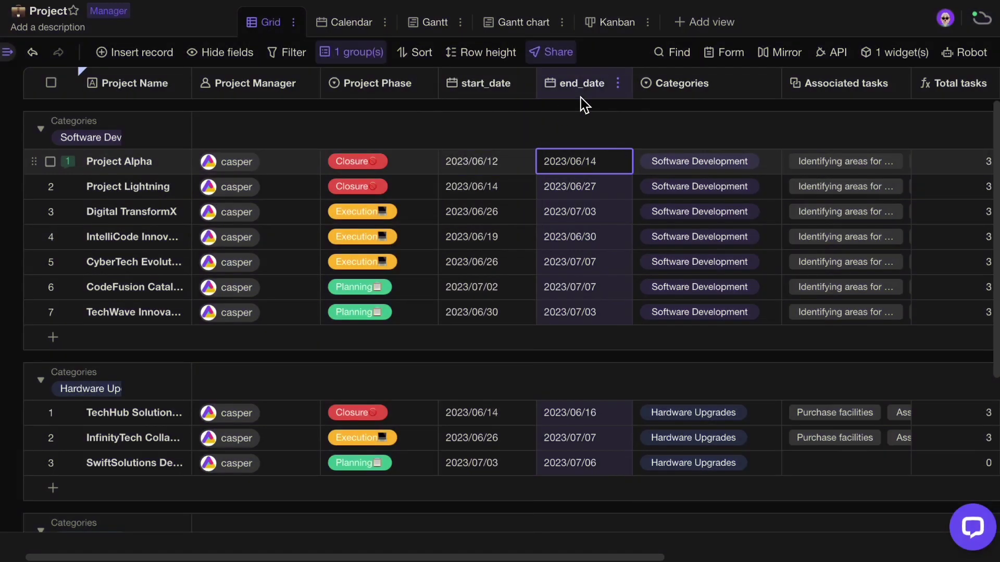
left_click(682, 27)
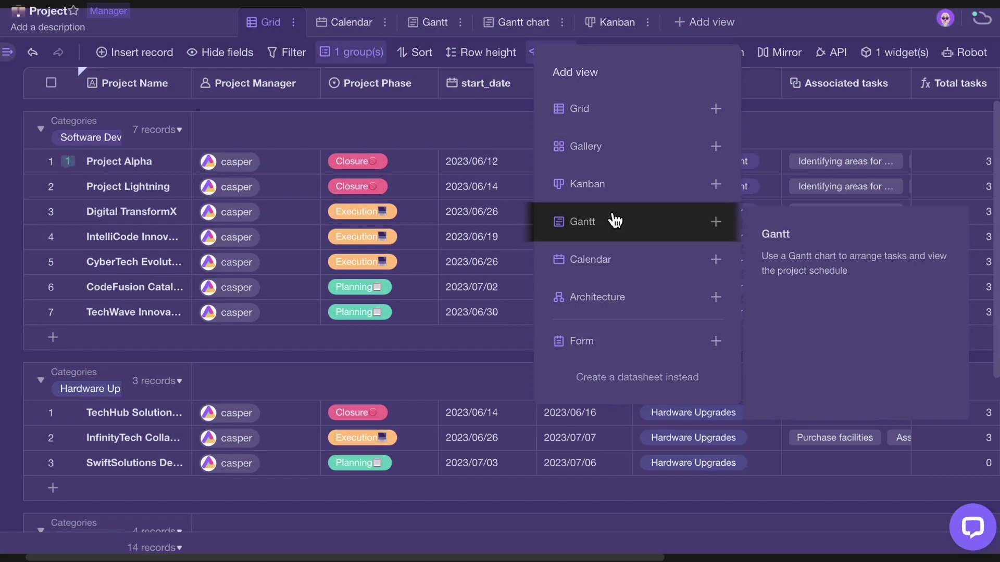
left_click(614, 221)
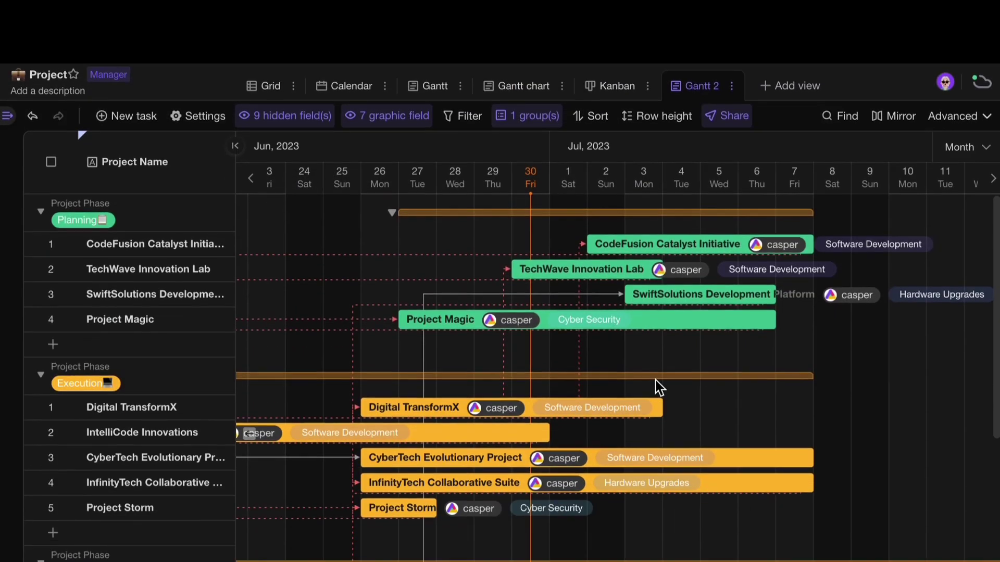
scroll(656, 388, "right", 2)
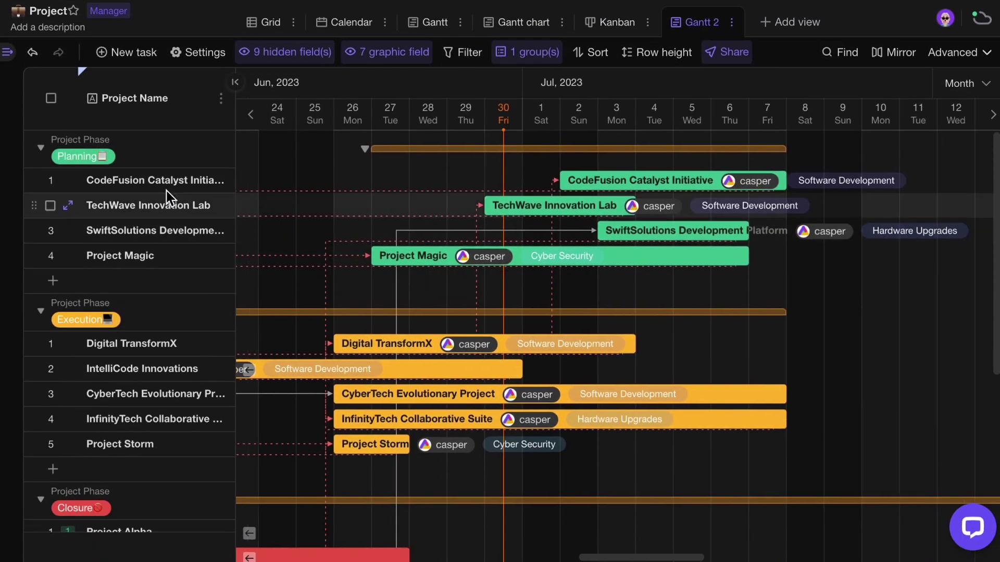
- Rename CodeFusion Catalyst Initiative to task1 and move Project Magic's start to 2023/06/23
left_click(121, 188)
type("1")
key("Return")
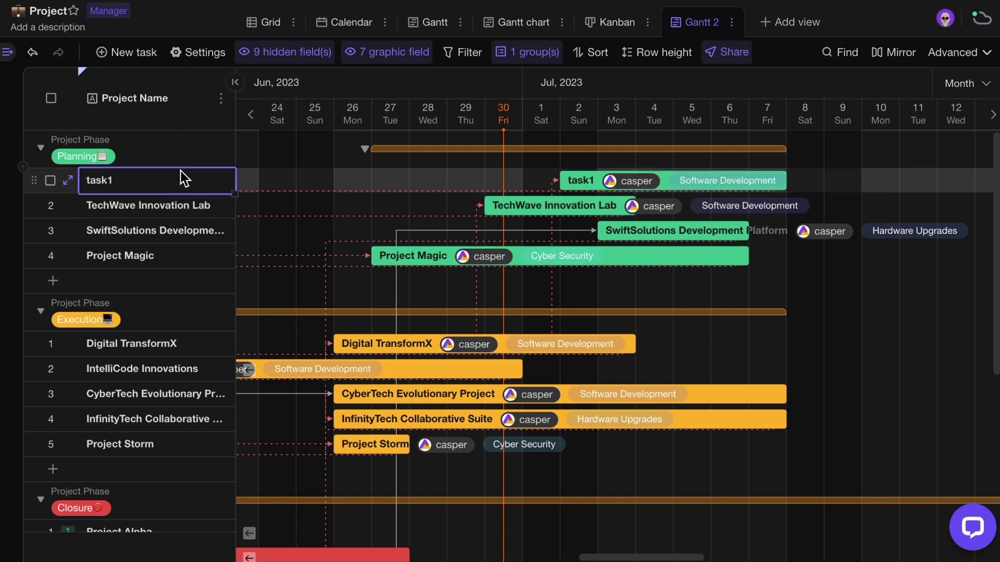
left_click(261, 22)
mouse_move(135, 287)
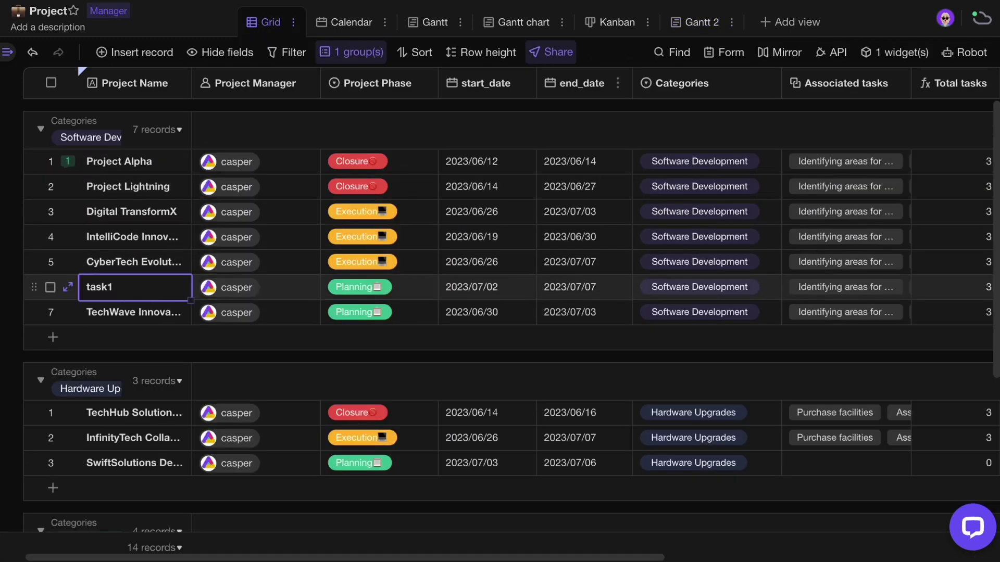
left_click_drag(586, 187, 409, 187)
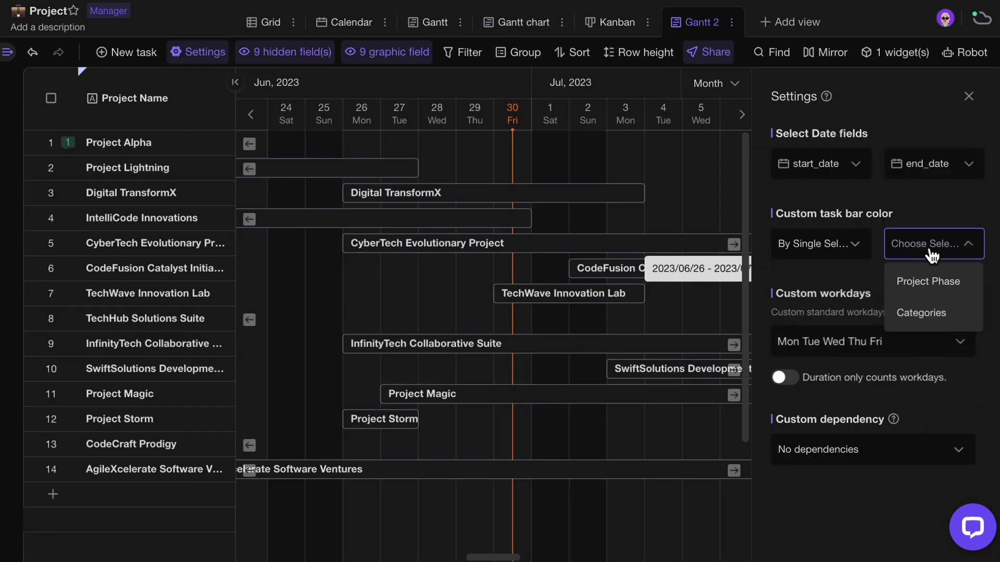
- Colour task bars by Project Phase and base dependencies on the Magic link field
left_click(937, 281)
left_click(874, 450)
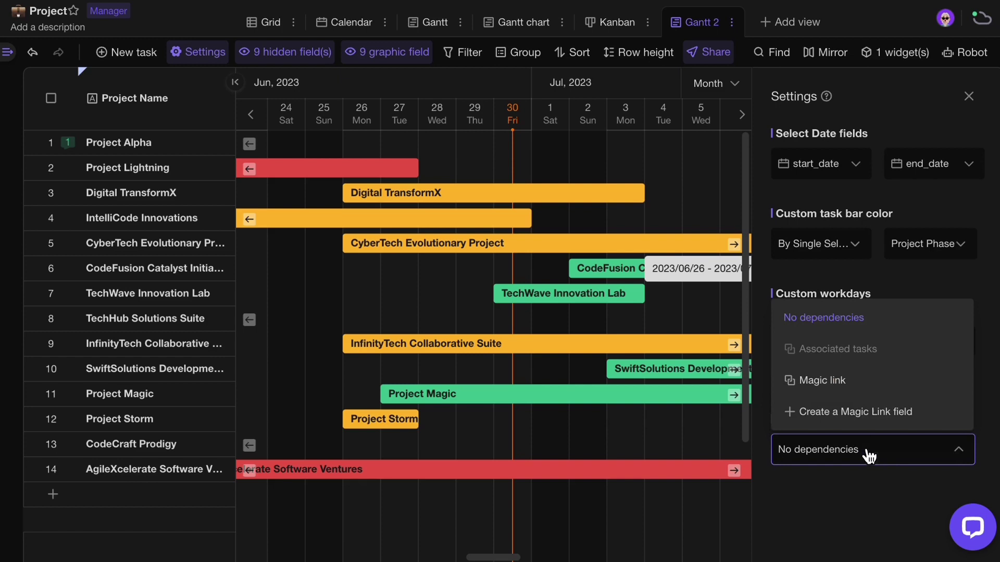
left_click(861, 381)
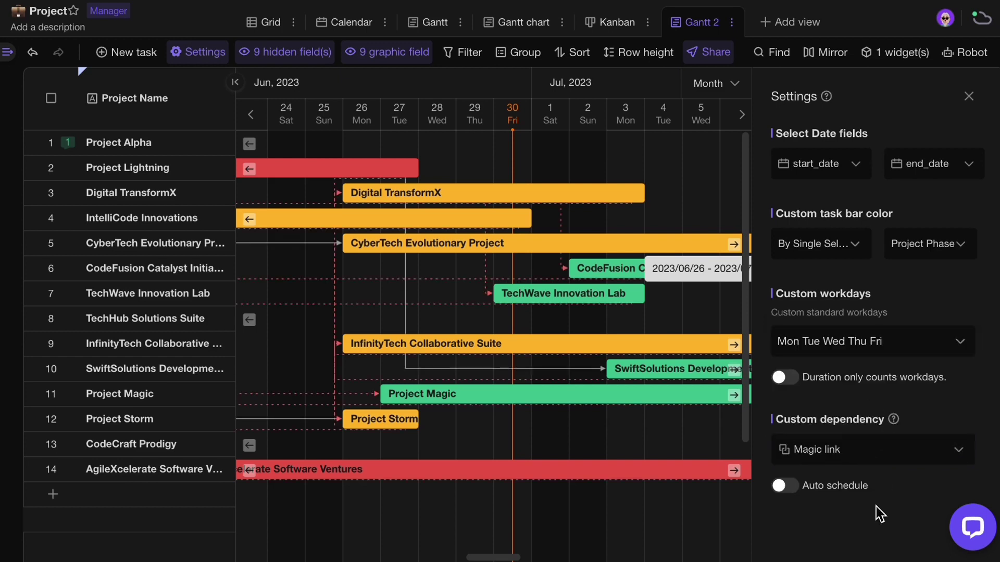
- Close Gantt settings and group the rows by Project Phase
left_click(968, 99)
left_click(508, 59)
left_click(553, 153)
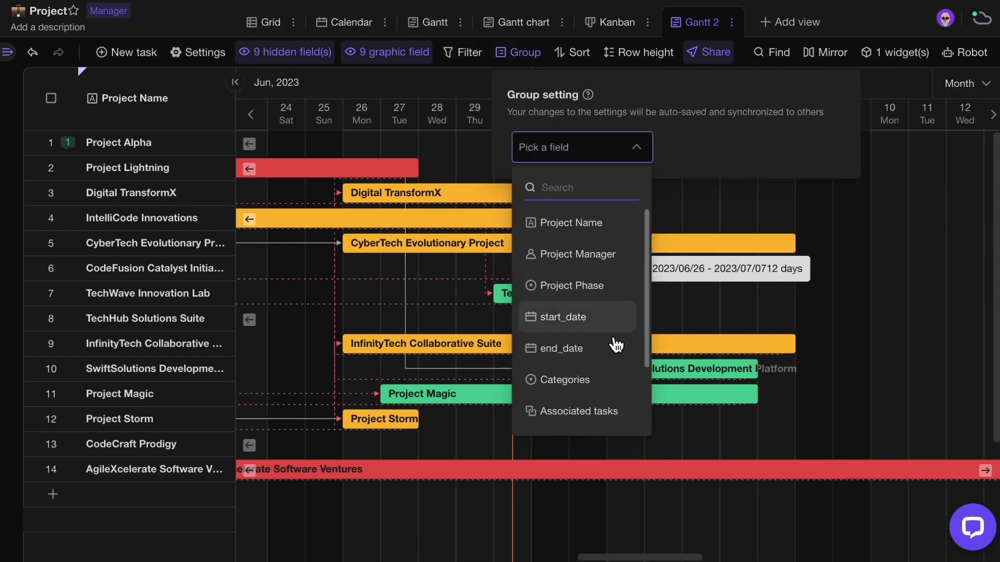
left_click(614, 292)
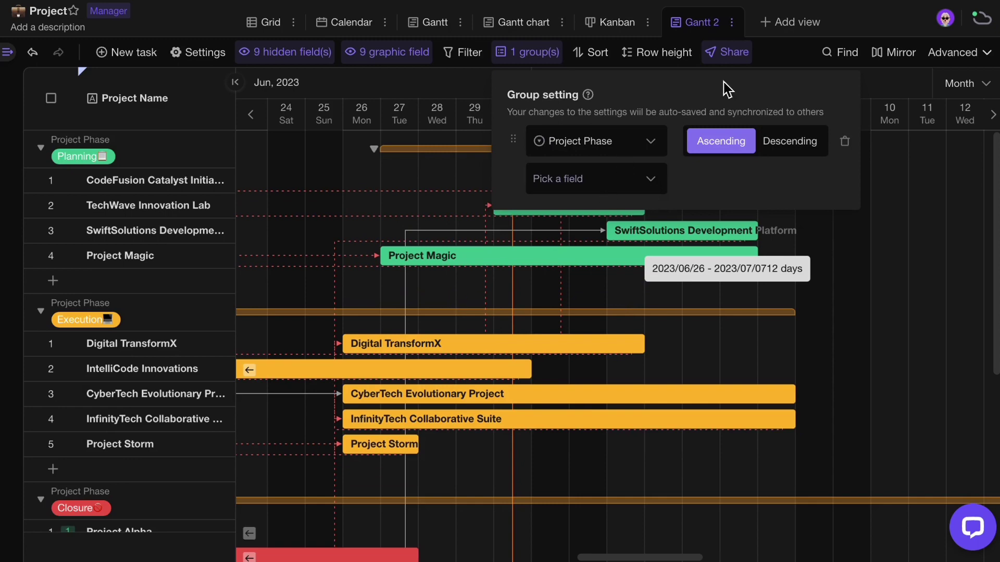
- Show Project Manager and Categories on each task bar
left_click(387, 51)
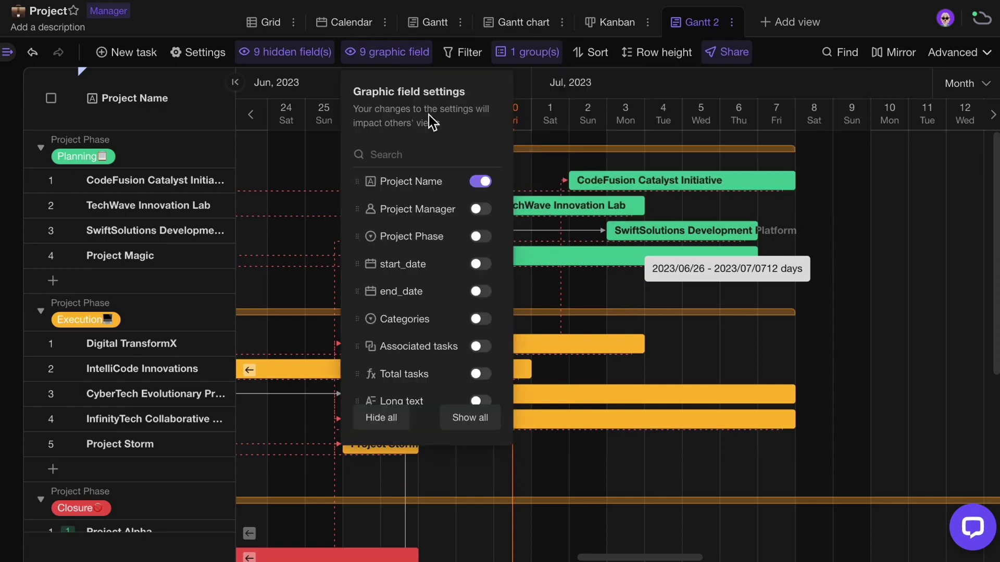
left_click(483, 211)
left_click(482, 320)
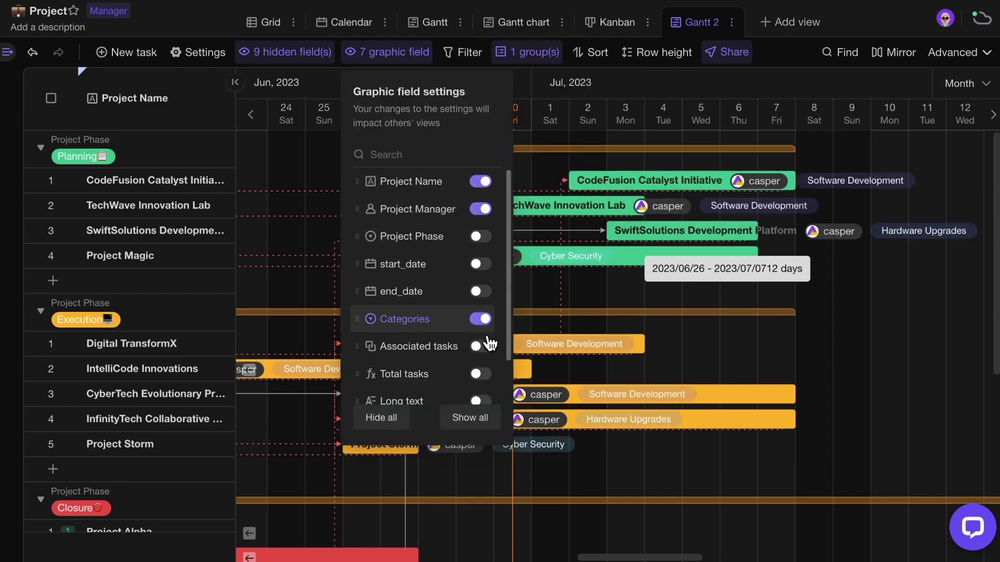
left_click(773, 63)
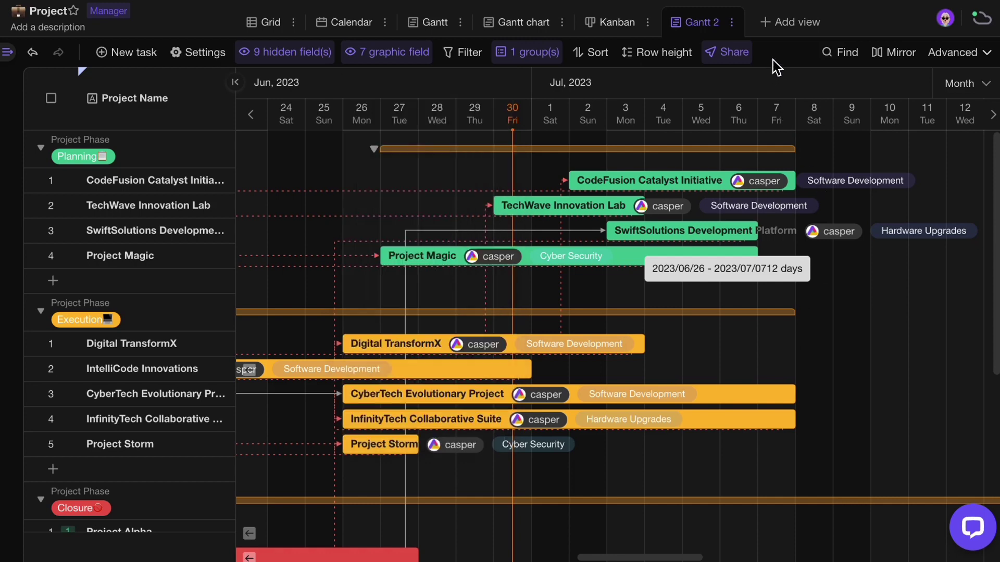
scroll(641, 266, "right", 2)
scroll(649, 298, "left", 5)
scroll(659, 324, "down", 3)
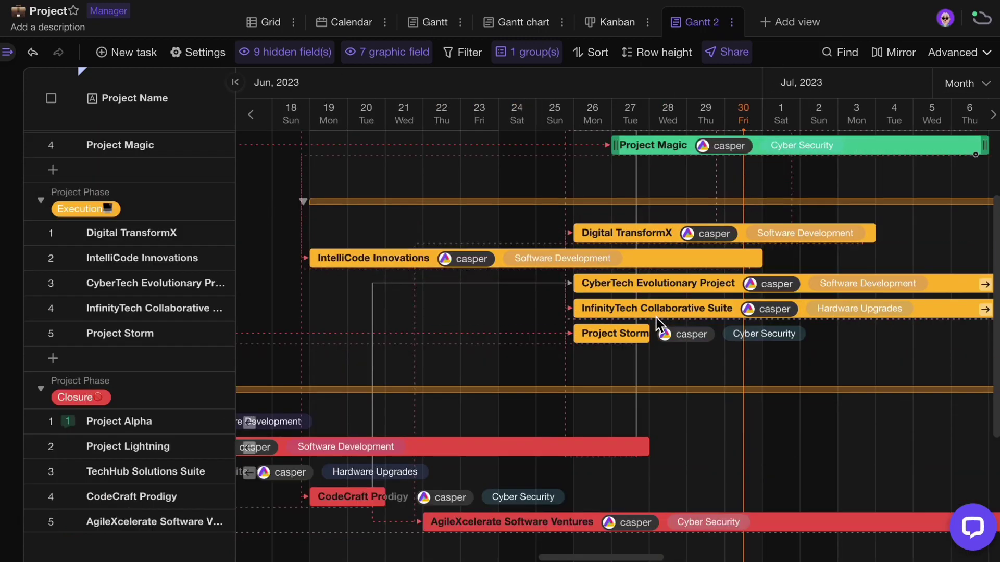
scroll(659, 323, "up", 2)
scroll(659, 328, "up", 1)
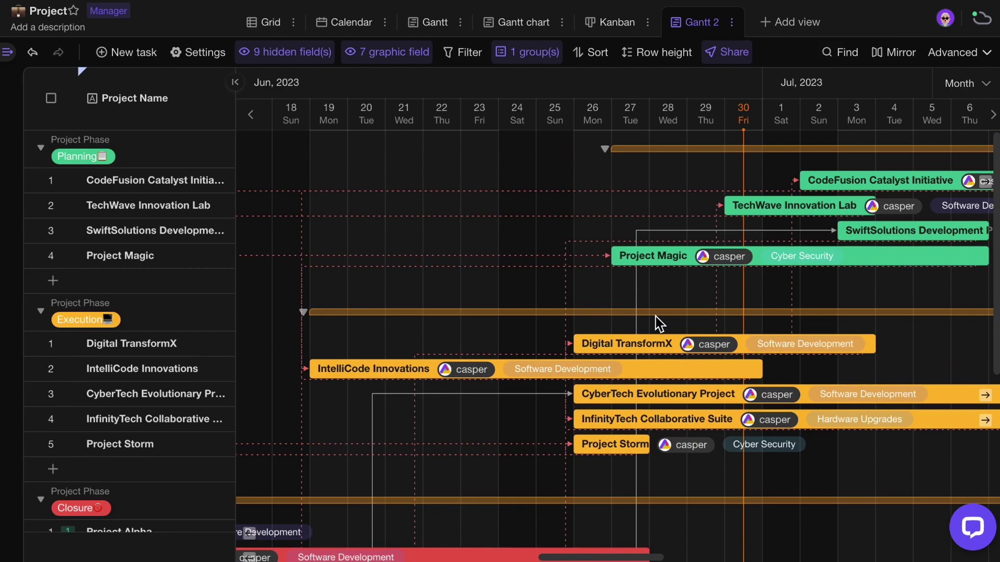
scroll(654, 323, "right", 2)
scroll(654, 324, "right", 2)
scroll(654, 323, "right", 2)
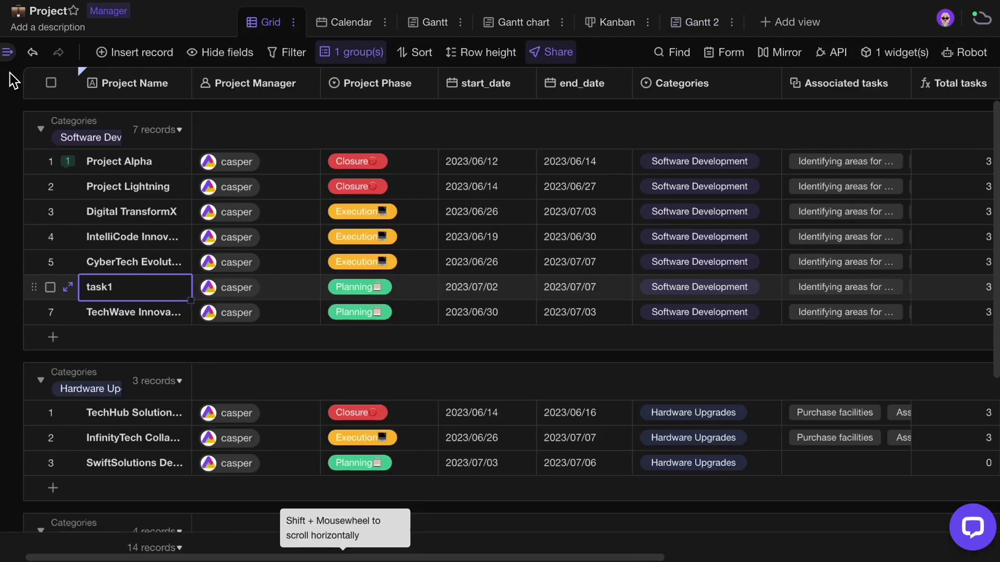
- Open Templates and browse Marketing, Project Management, Sales & Customers, Product & design & UX, Education
left_click(7, 51)
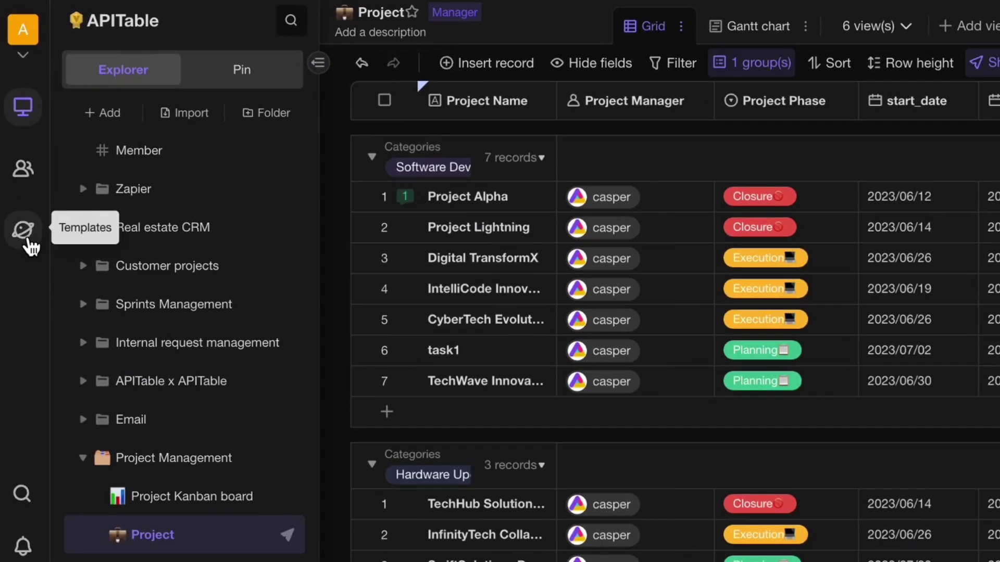
left_click(24, 231)
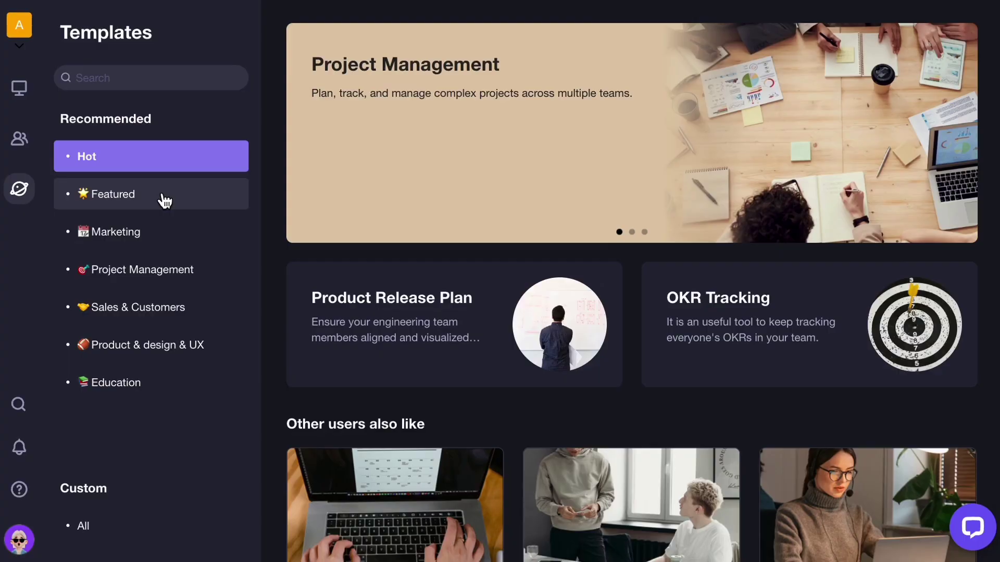
scroll(512, 329, "down", 3)
scroll(529, 355, "down", 3)
scroll(529, 355, "down", 3)
scroll(480, 436, "down", 5)
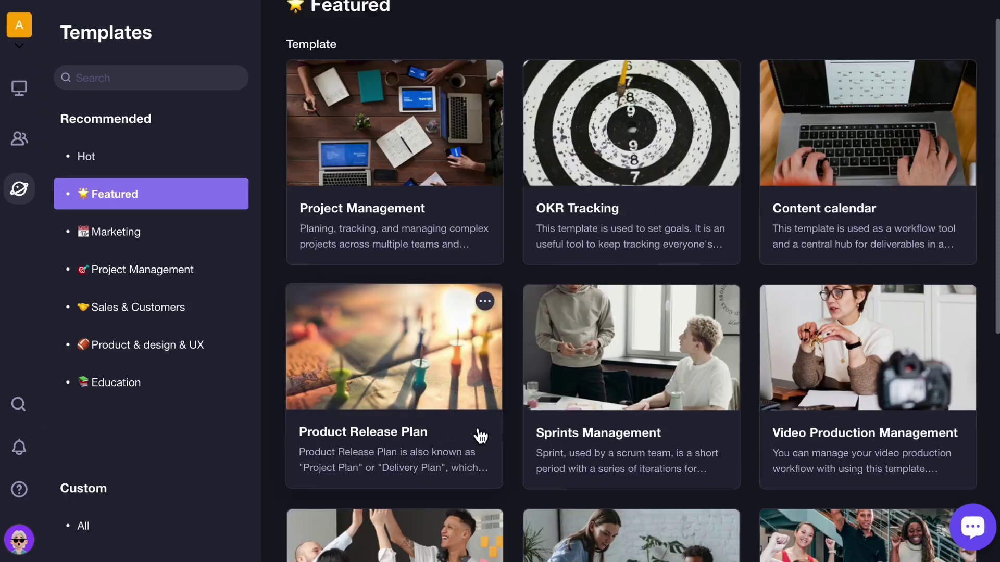
left_click(187, 234)
left_click(148, 269)
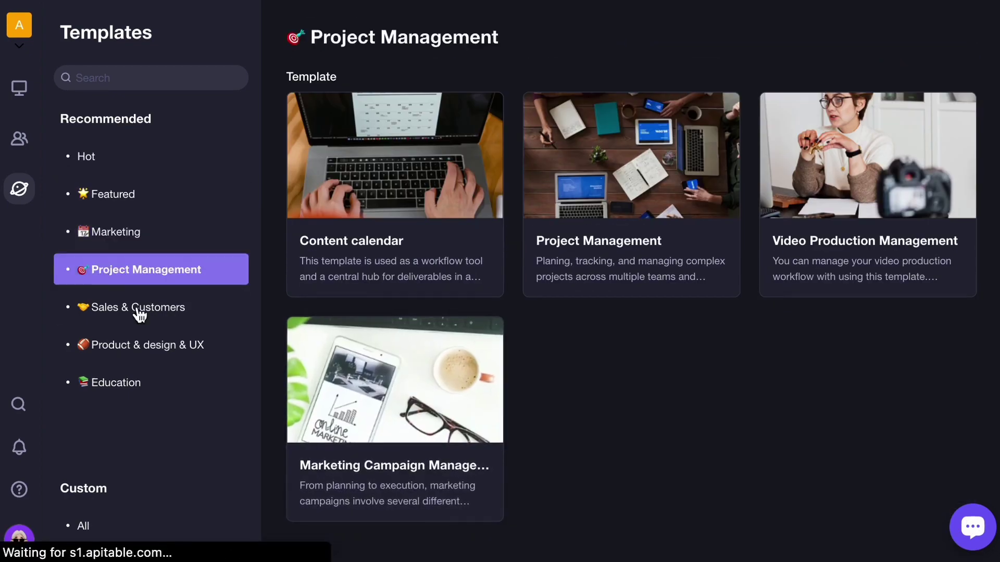
scroll(560, 546, "down", 3)
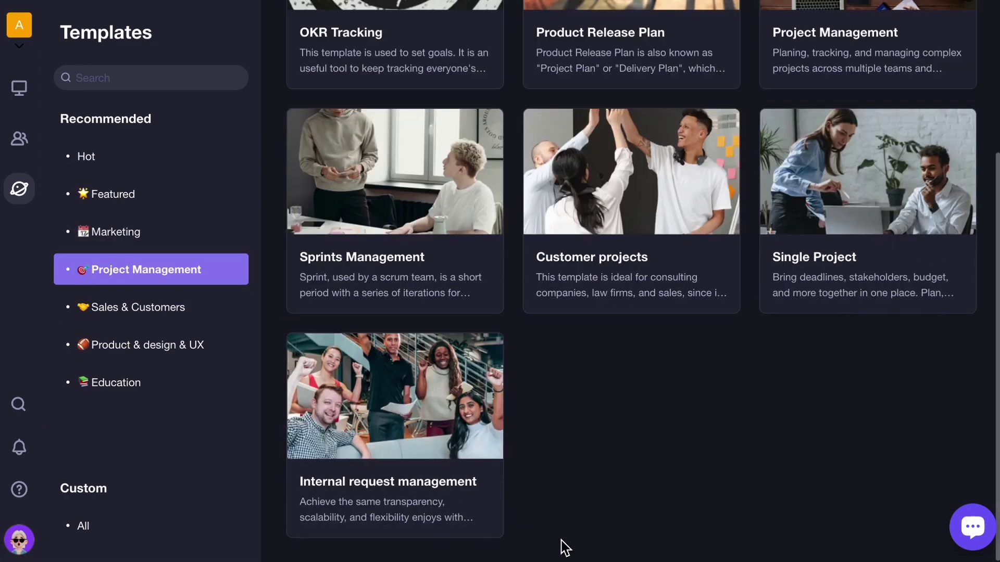
left_click(166, 317)
left_click(157, 345)
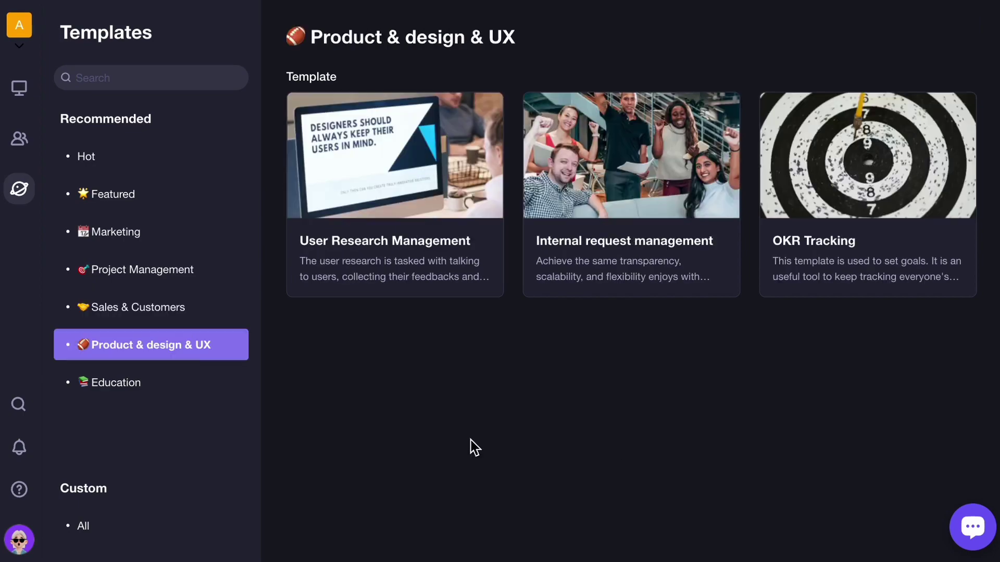
left_click(156, 387)
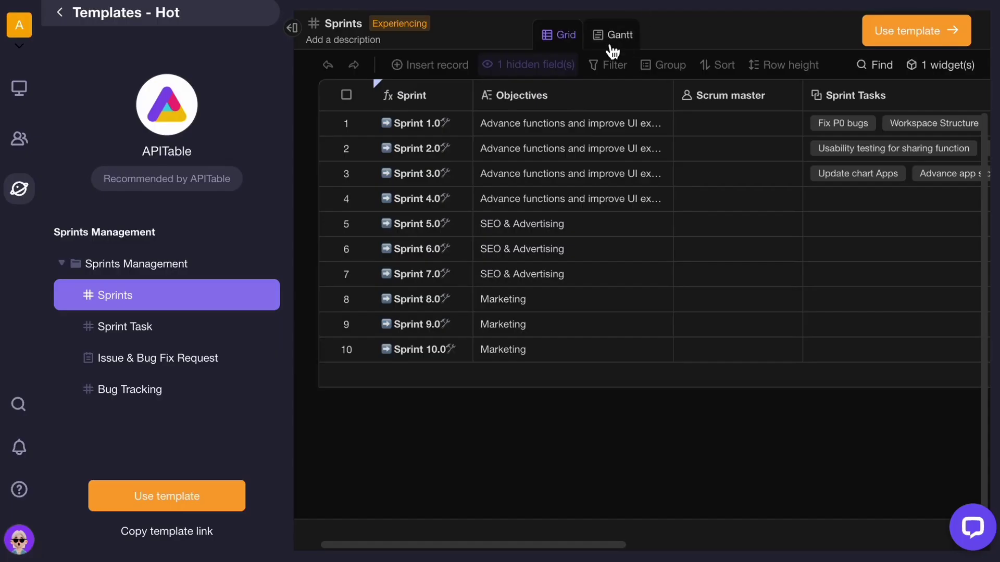
- Switch the Sprints Management preview to its Gantt view with a Quarter timeline scale
left_click(612, 39)
scroll(647, 251, "right", 5)
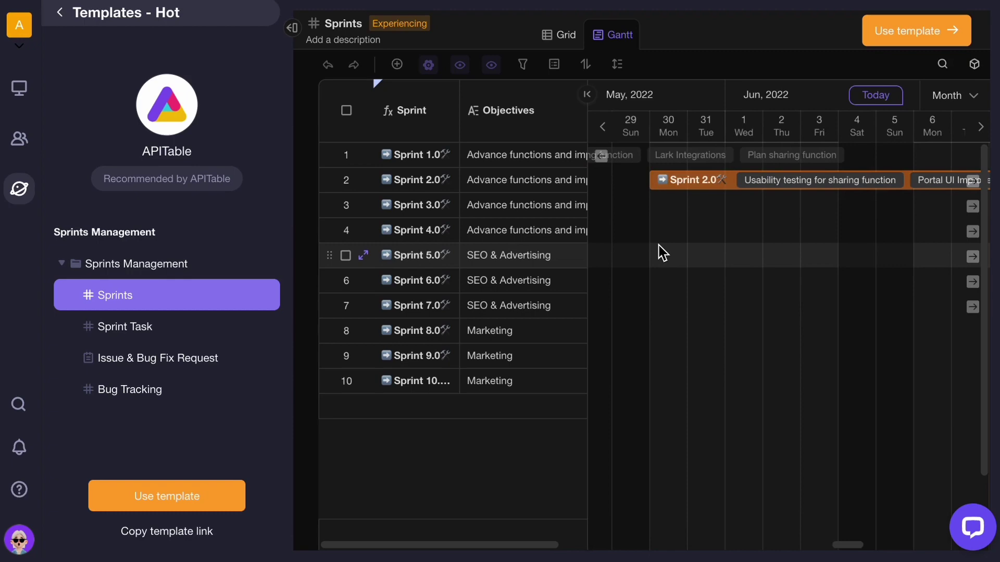
scroll(671, 249, "right", 3)
left_click(961, 95)
left_click(969, 195)
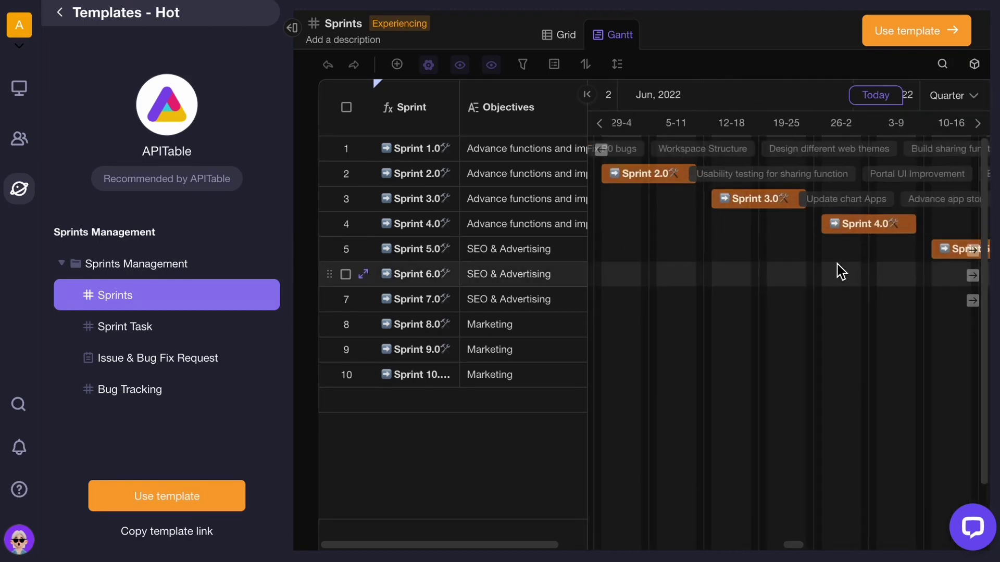